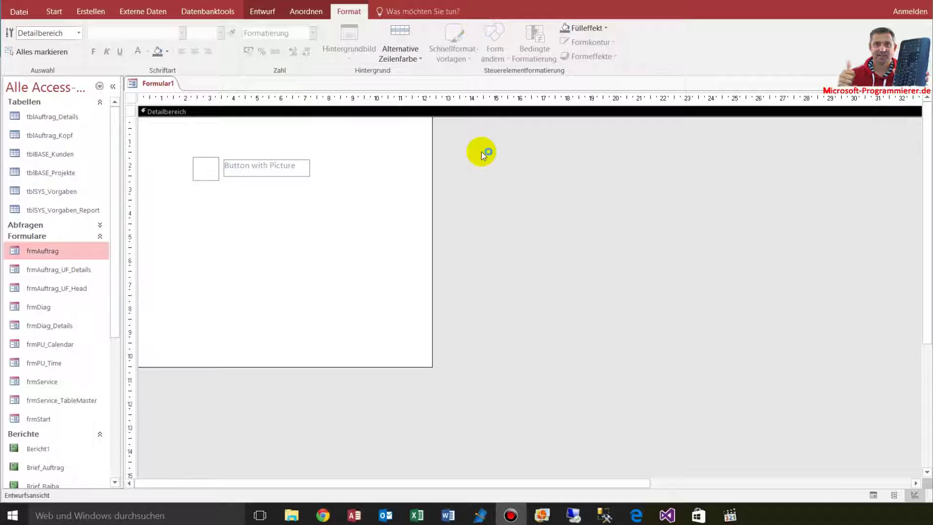
Show the BtnSetBezahlung image properties, preview the form in Form View, then return to Design View
{"action": "double_click", "coordinate": [205, 175]}
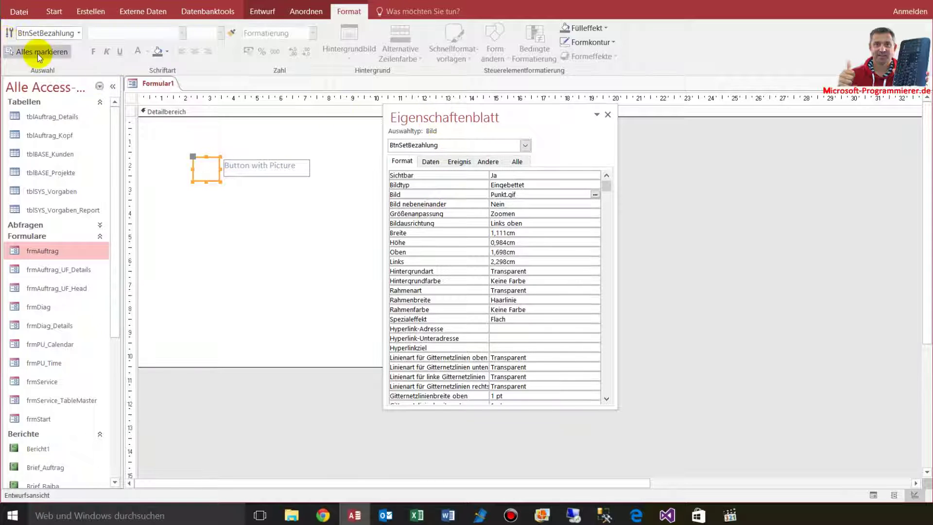
{"action": "left_click", "coordinate": [54, 12]}
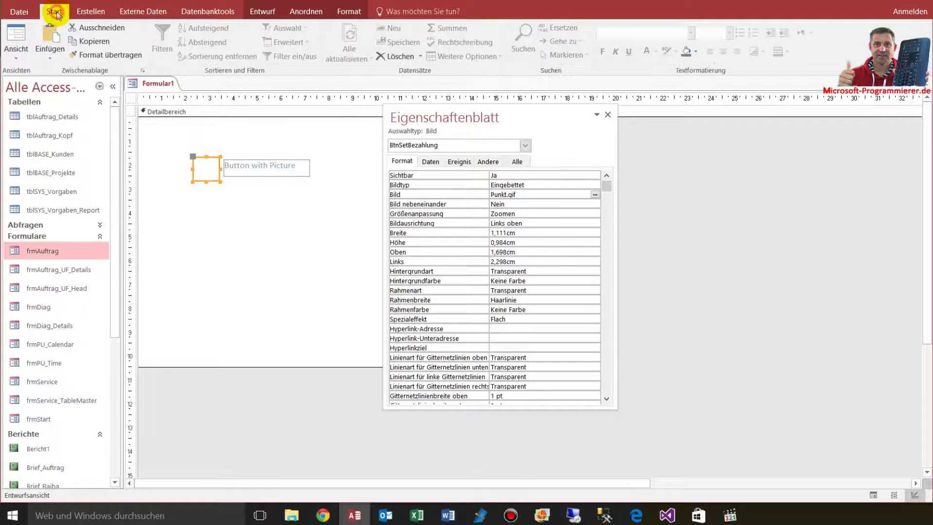
{"action": "left_click", "coordinate": [12, 37]}
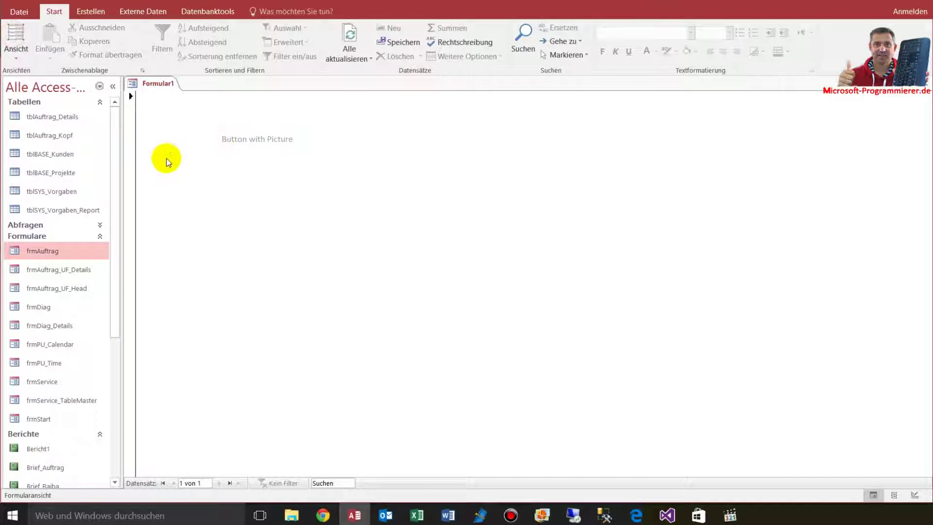
{"action": "left_click", "coordinate": [16, 58]}
{"action": "left_click", "coordinate": [59, 129]}
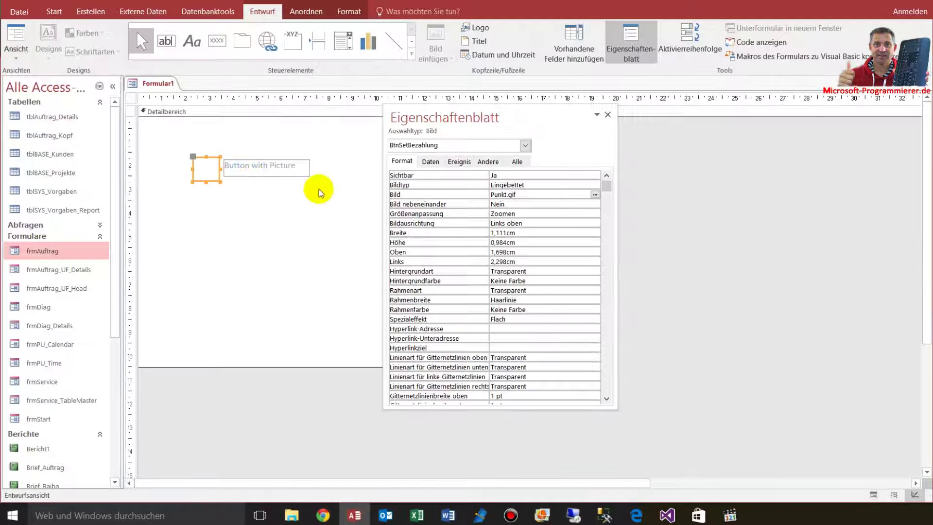
{"action": "left_click", "coordinate": [470, 195]}
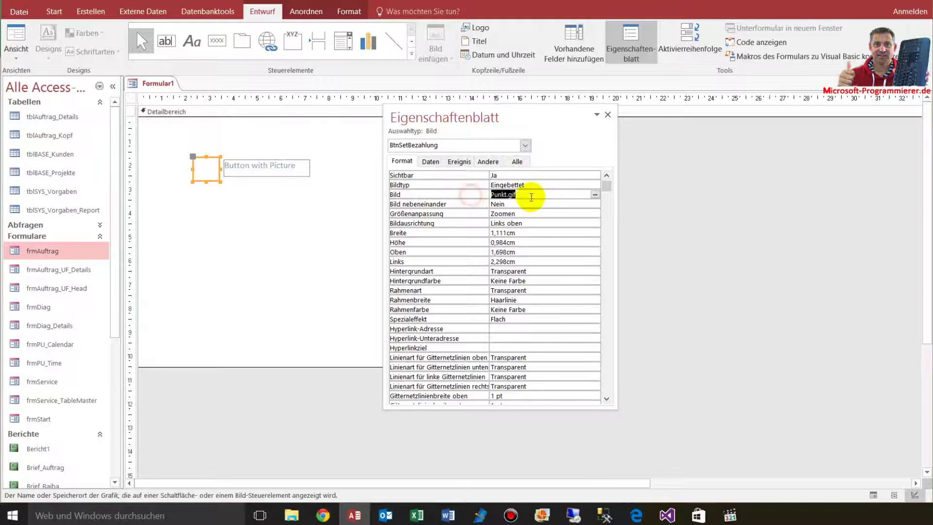
{"action": "left_click", "coordinate": [518, 195]}
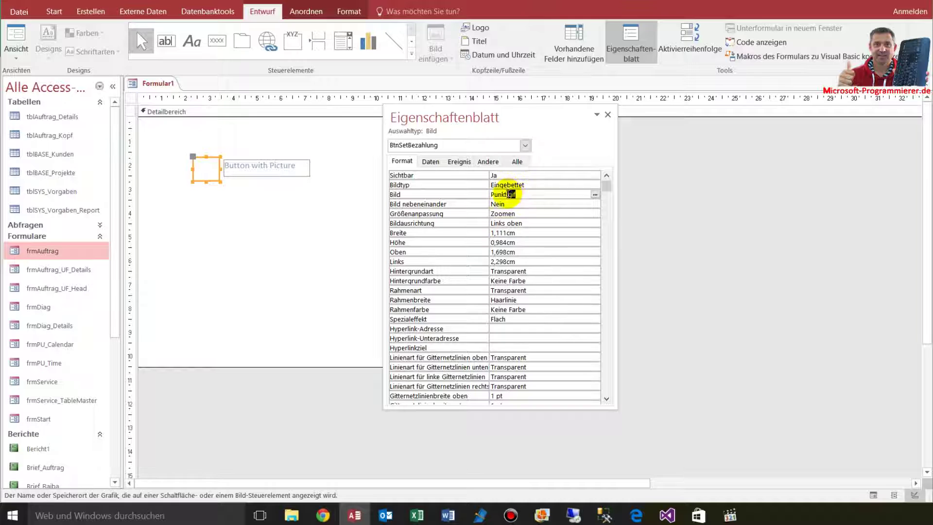
{"action": "left_click_drag", "start_coordinate": [440, 119], "coordinate": [357, 123]}
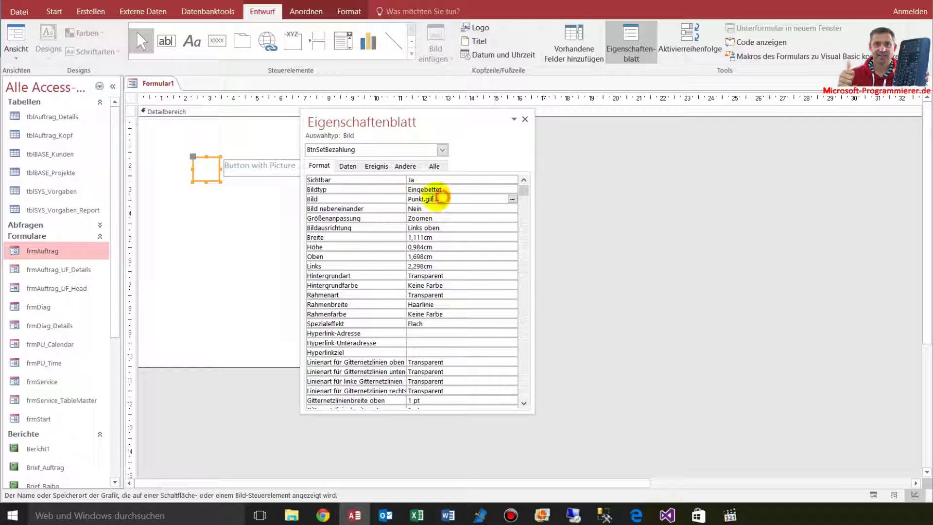
{"action": "left_click_drag", "start_coordinate": [437, 198], "coordinate": [395, 198]}
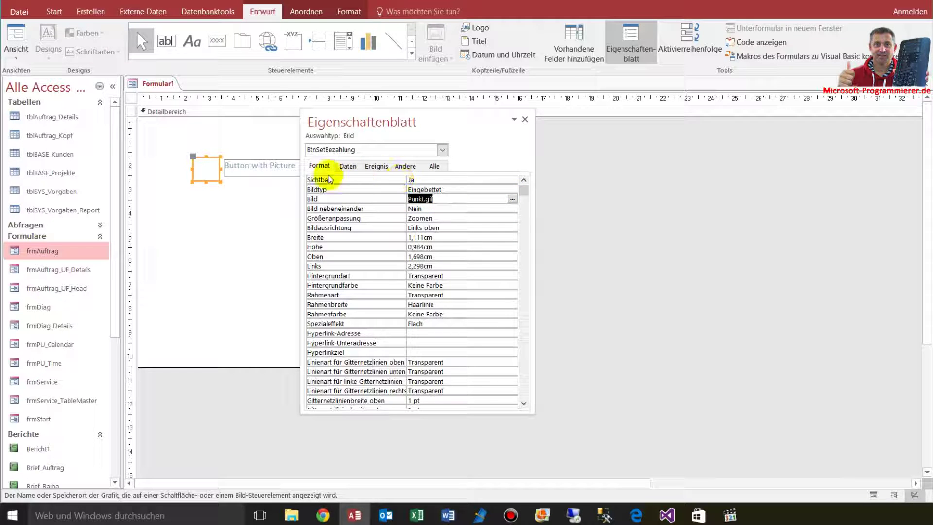
Set the Bild property to Boton-correcto-300px.bmp and move the Property Sheet to the right
{"action": "left_click", "coordinate": [513, 204]}
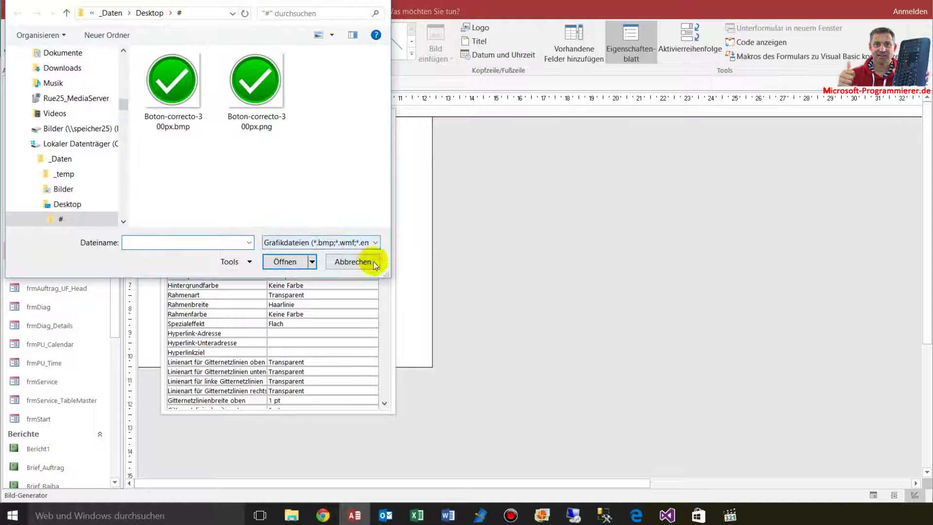
{"action": "left_click", "coordinate": [173, 84]}
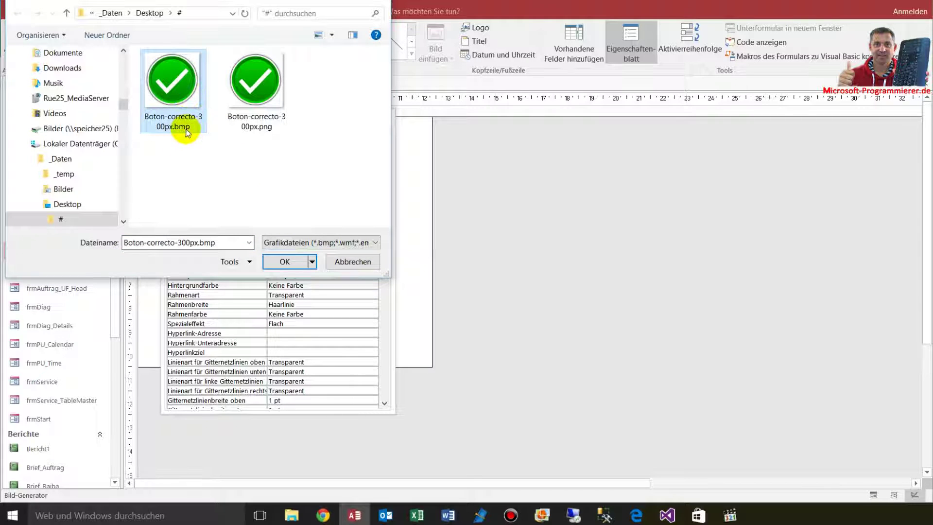
{"action": "left_click", "coordinate": [284, 264]}
{"action": "left_click_drag", "start_coordinate": [313, 117], "coordinate": [510, 135]}
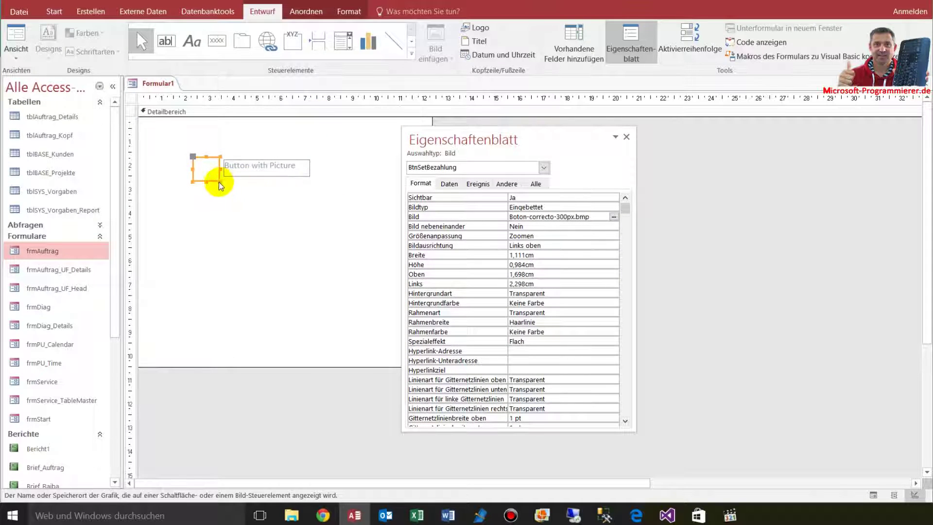
Resize BtnSetBezahlung to about 3.1 × 3.3 cm, positioned 1.3 cm from top and left
{"action": "left_click_drag", "start_coordinate": [219, 179], "coordinate": [266, 234]}
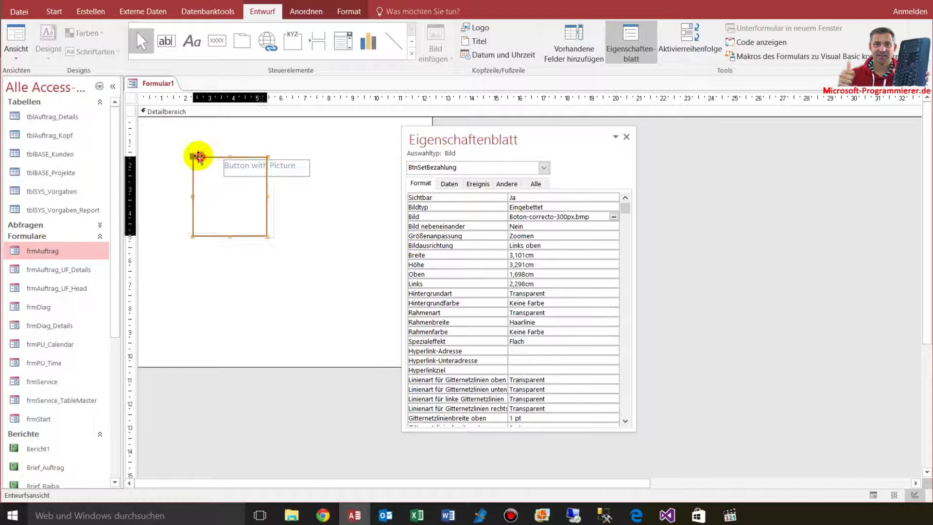
{"action": "left_click_drag", "start_coordinate": [176, 149], "coordinate": [176, 149]}
{"action": "left_click", "coordinate": [483, 236]}
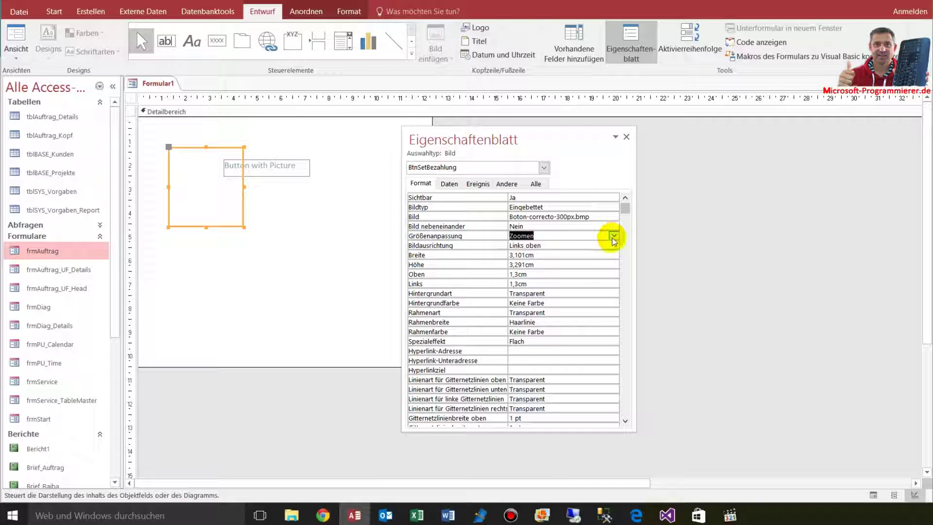
Set Größenanpassung to Dehnen after trying Abschneiden, then shrink the control to a 0.878 cm square
{"action": "left_click", "coordinate": [613, 236]}
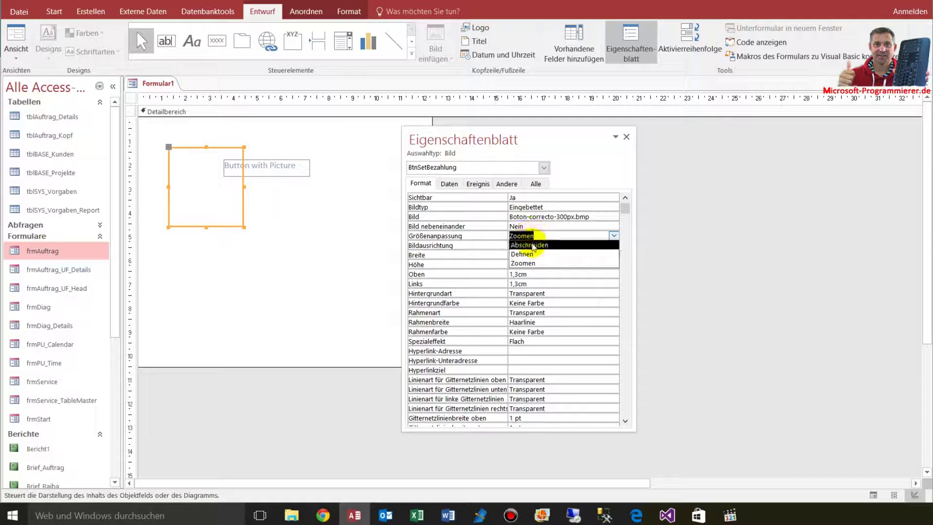
{"action": "left_click", "coordinate": [538, 246]}
{"action": "left_click", "coordinate": [614, 236]}
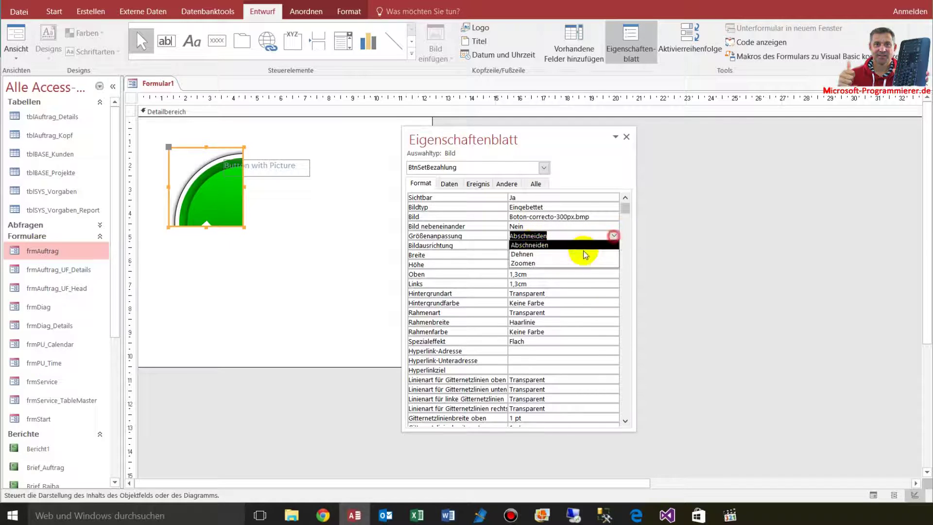
{"action": "left_click", "coordinate": [546, 255]}
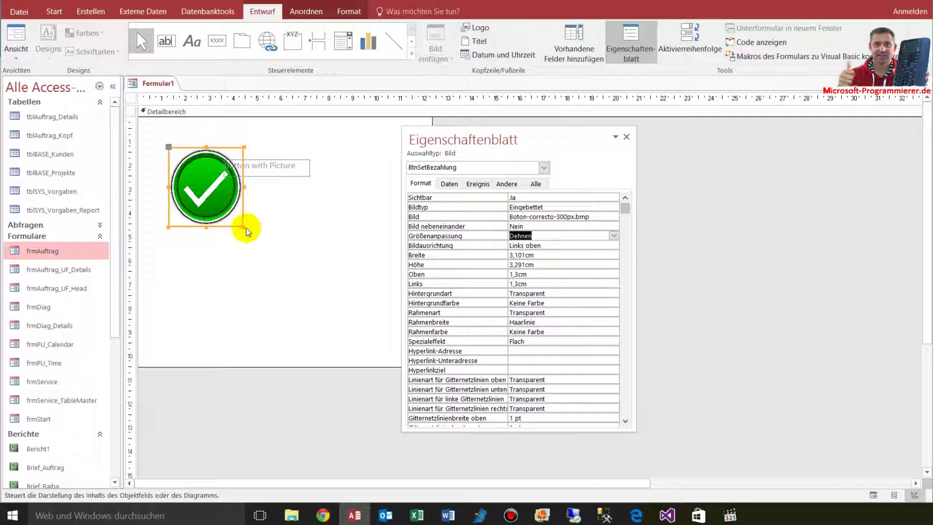
{"action": "mouse_move", "coordinate": [244, 230]}
{"action": "left_mouse_down"}
{"action": "mouse_move", "coordinate": [184, 166]}
{"action": "mouse_move", "coordinate": [216, 171]}
{"action": "left_mouse_up"}
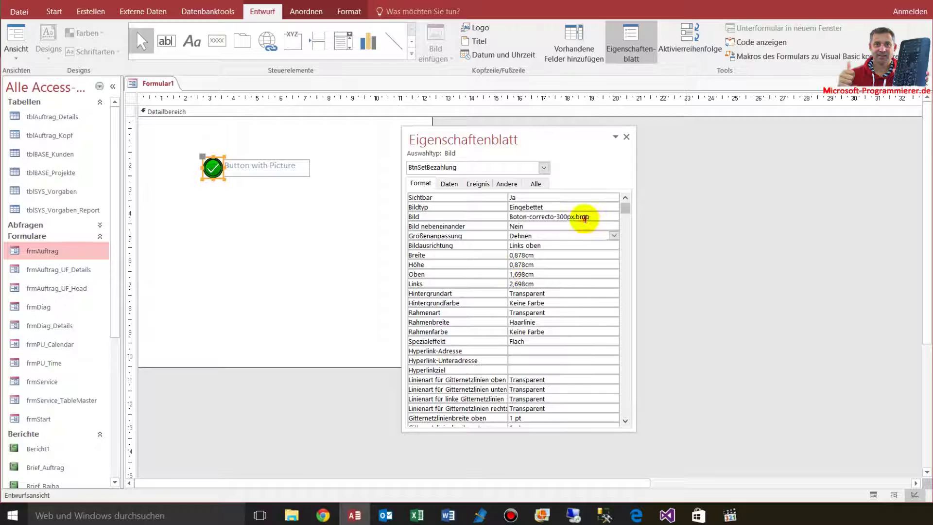
Review the checkmark picture's Bild file and Größenanpassung settings
{"action": "double_click", "coordinate": [583, 217]}
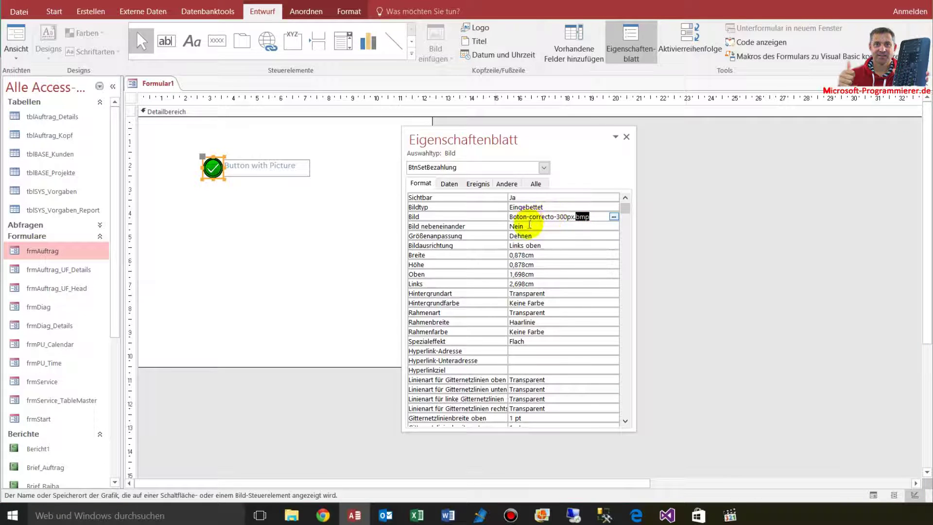
{"action": "left_click", "coordinate": [500, 237]}
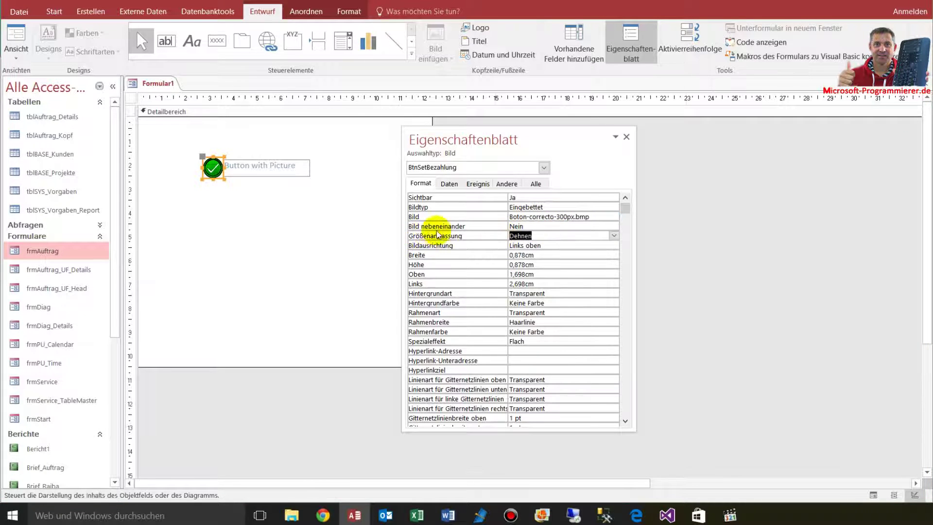